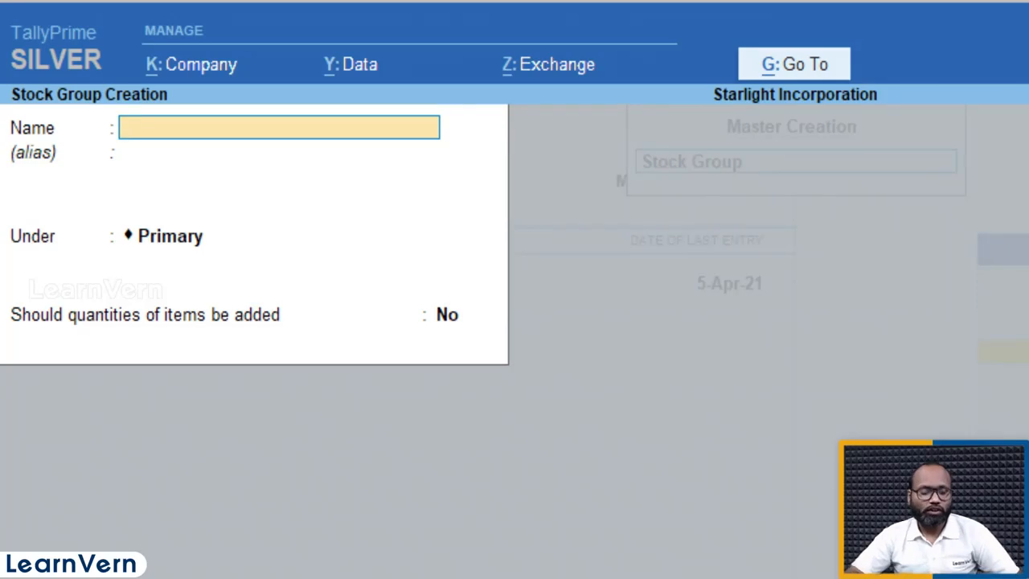
Create a stock group named Laptop under Primary and accept it
text(Lapt)
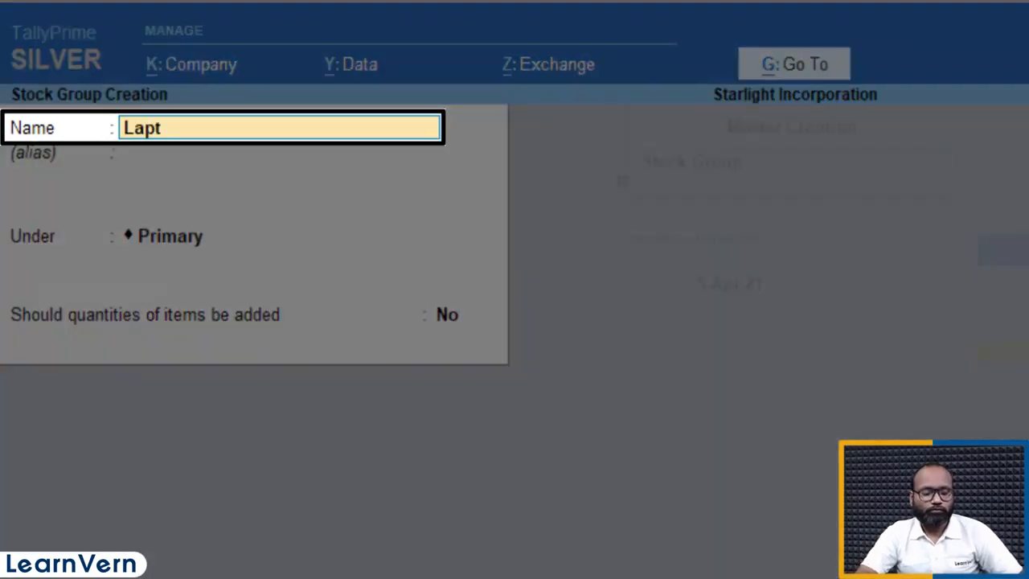
key(BackSpace)
key(BackSpace)
key(BackSpace)
text(aptop)
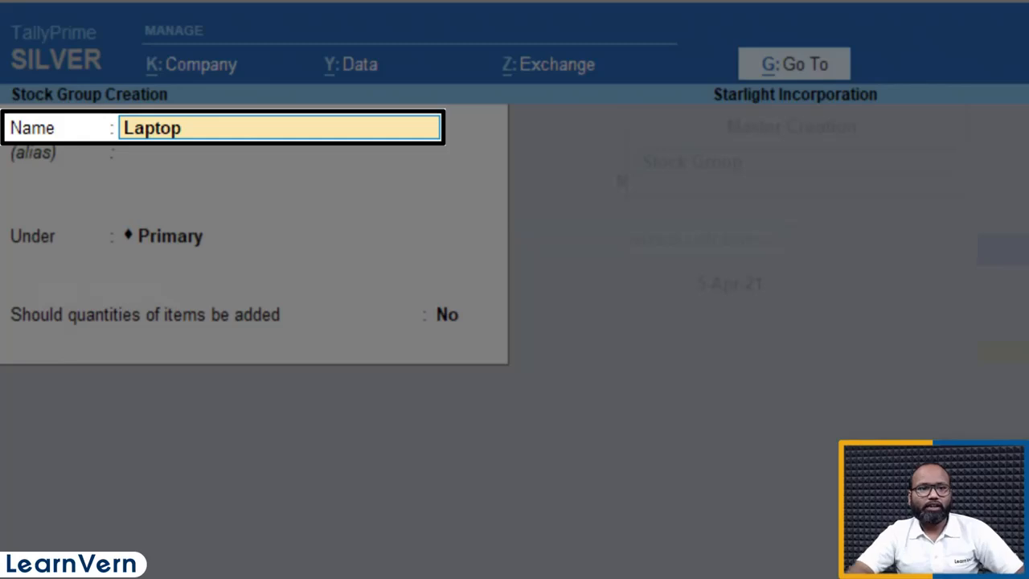
key(Return)
key(Return)
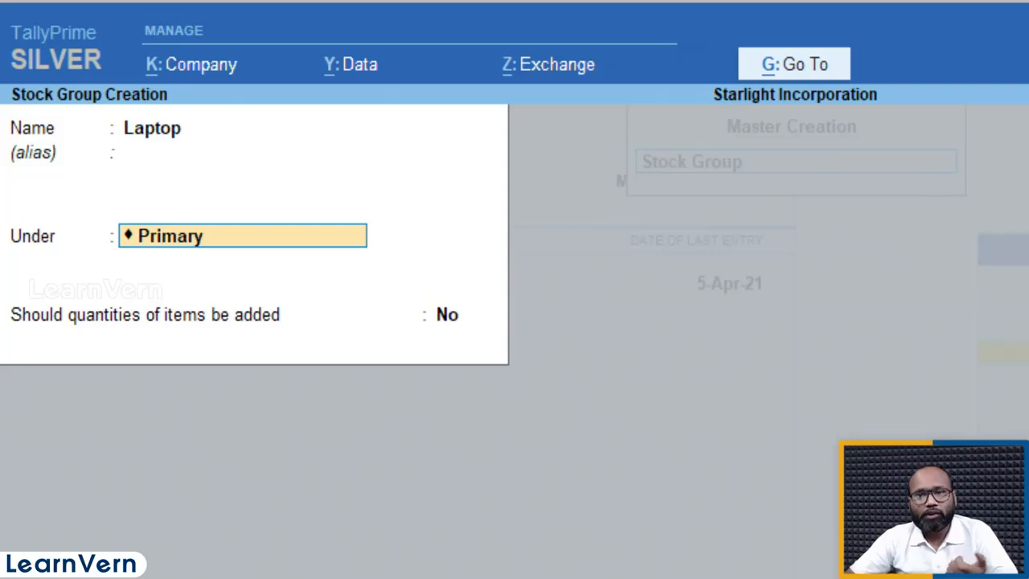
key(Return)
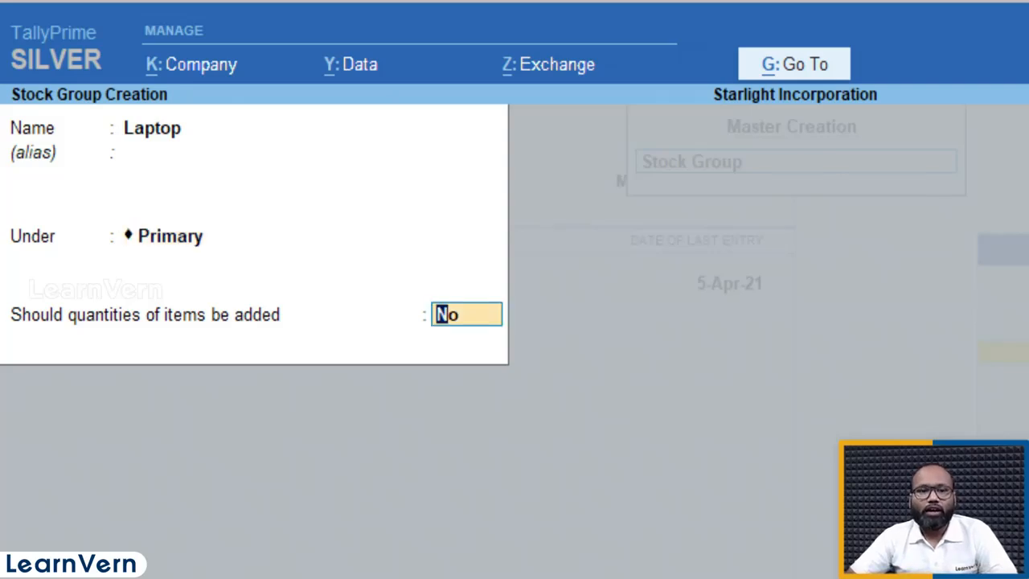
key(Return)
key(Return)
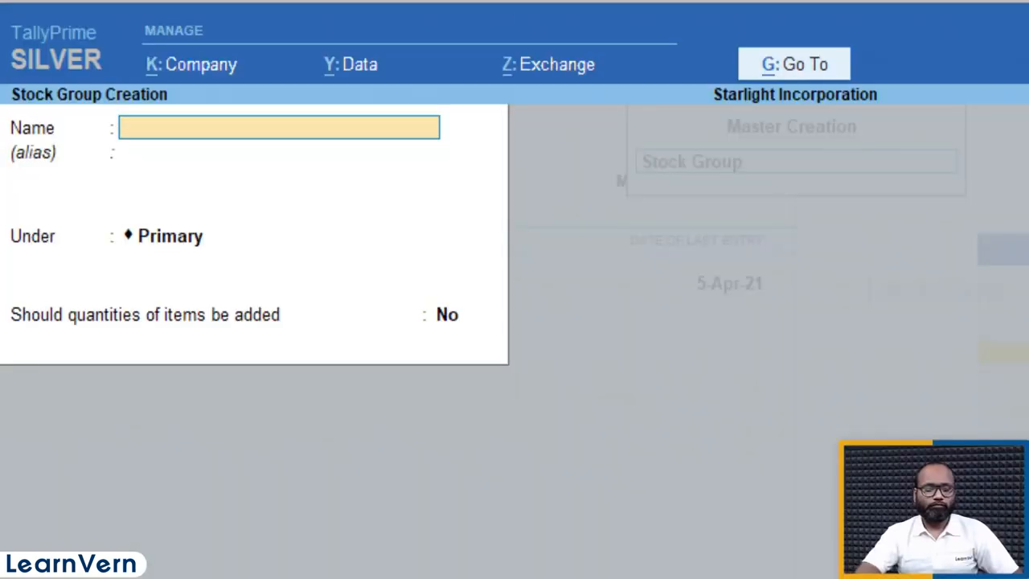
Create a stock group named HP Envy under Laptop with quantities of items added set to Yes
text(Hp)
key(BackSpace)
text(P )
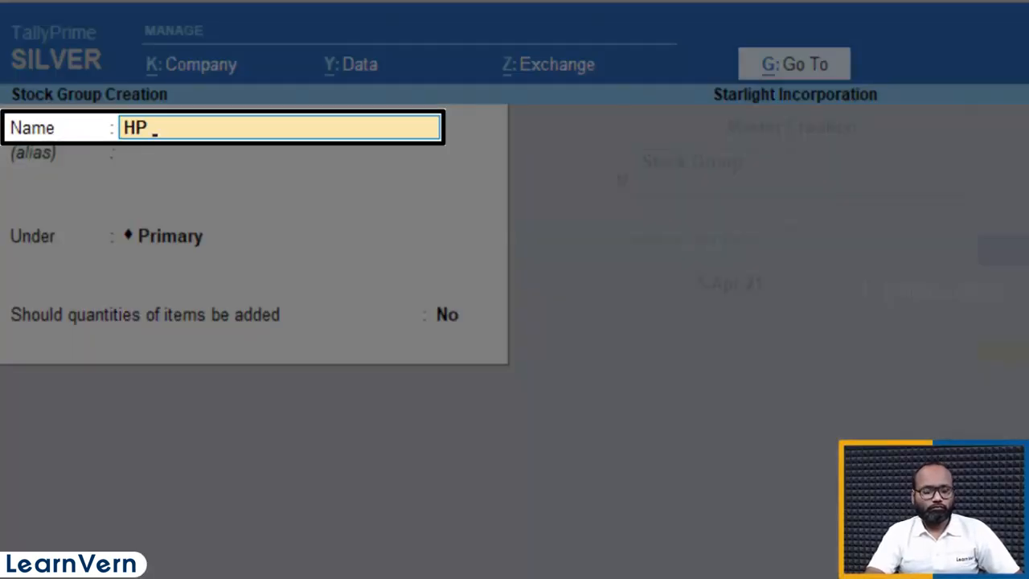
text(Envy)
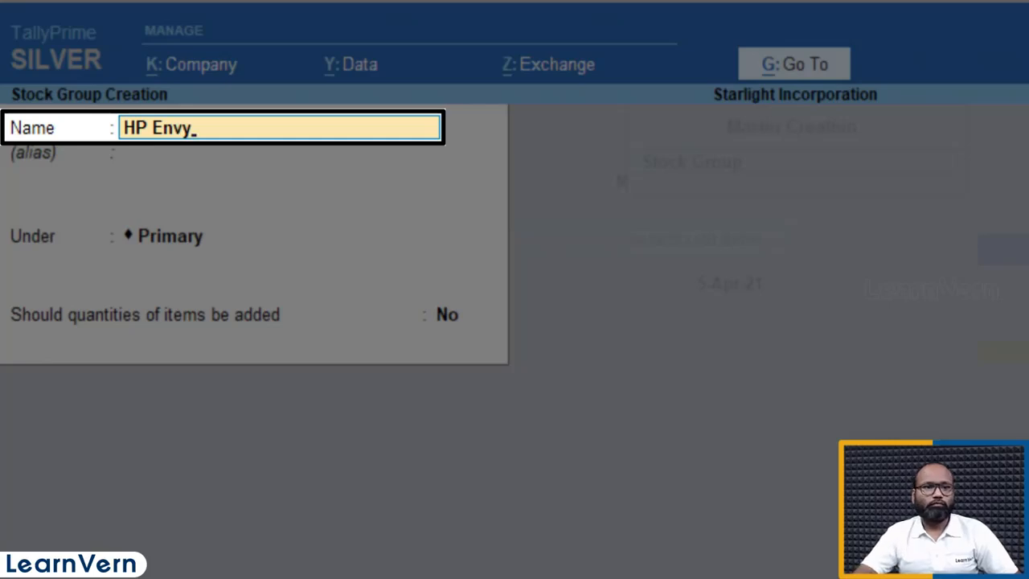
key(Return)
key(Return)
key(Return)
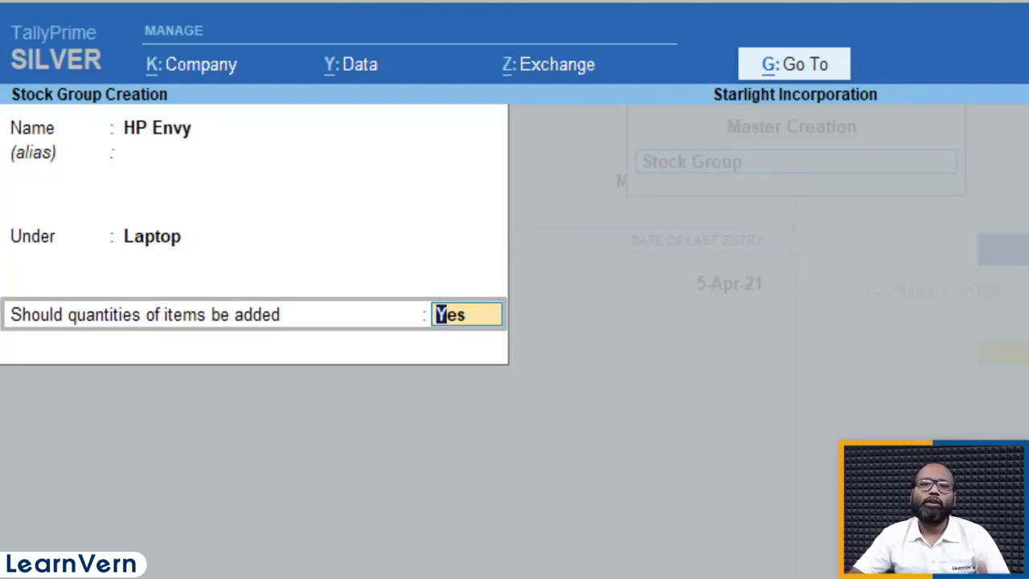
key(Return)
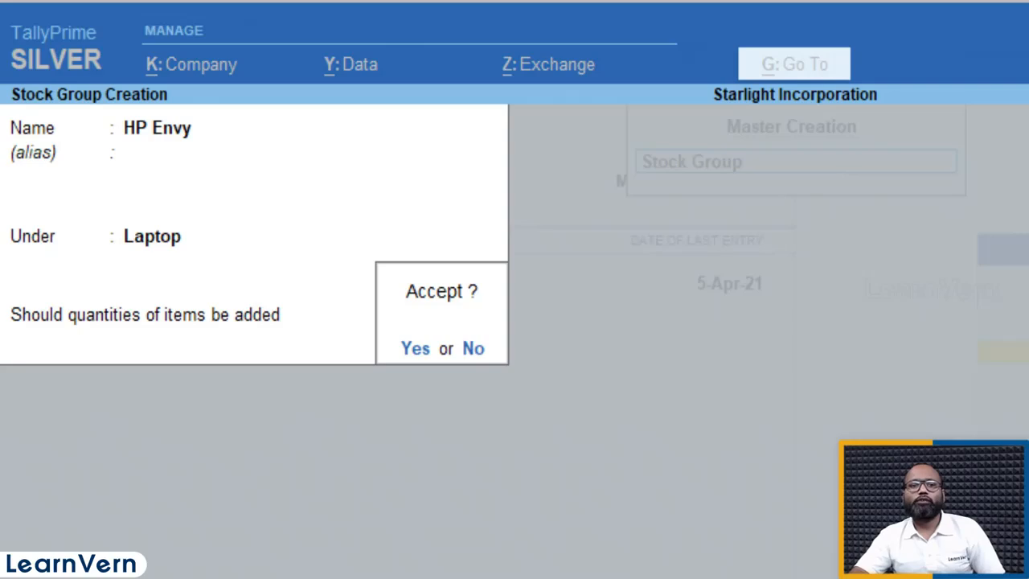
key(Return)
Create a stock group named Hp Pavilion 360 under Laptop with quantities of items added set to Yes
text(Hp Pa)
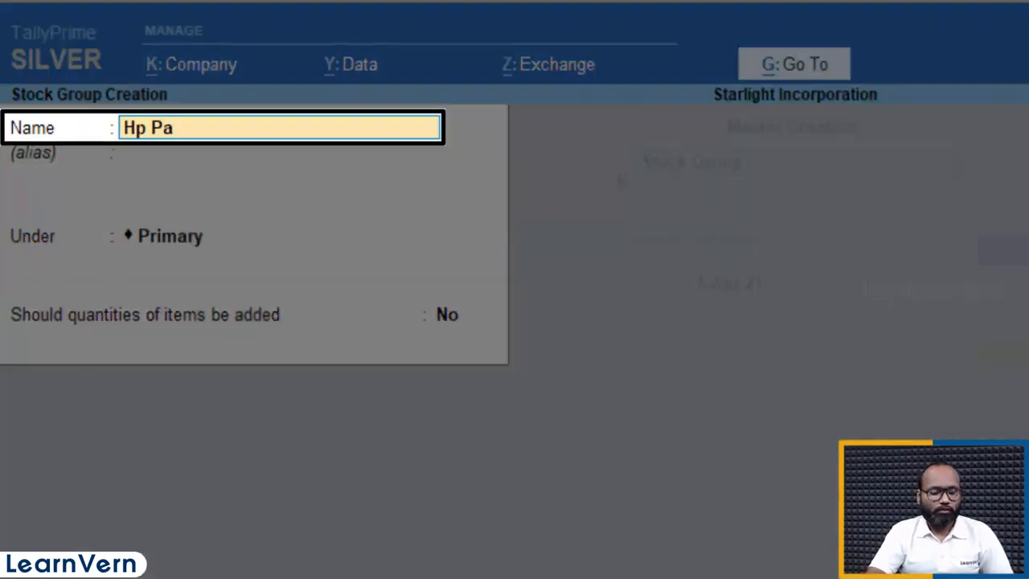
text(vilion 360)
key(Return)
key(Return)
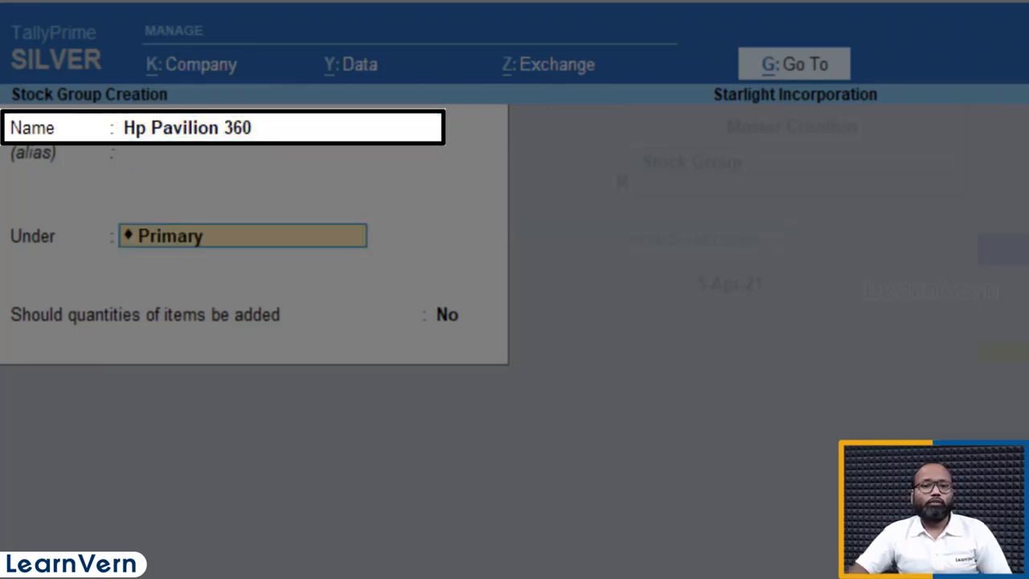
key(Return)
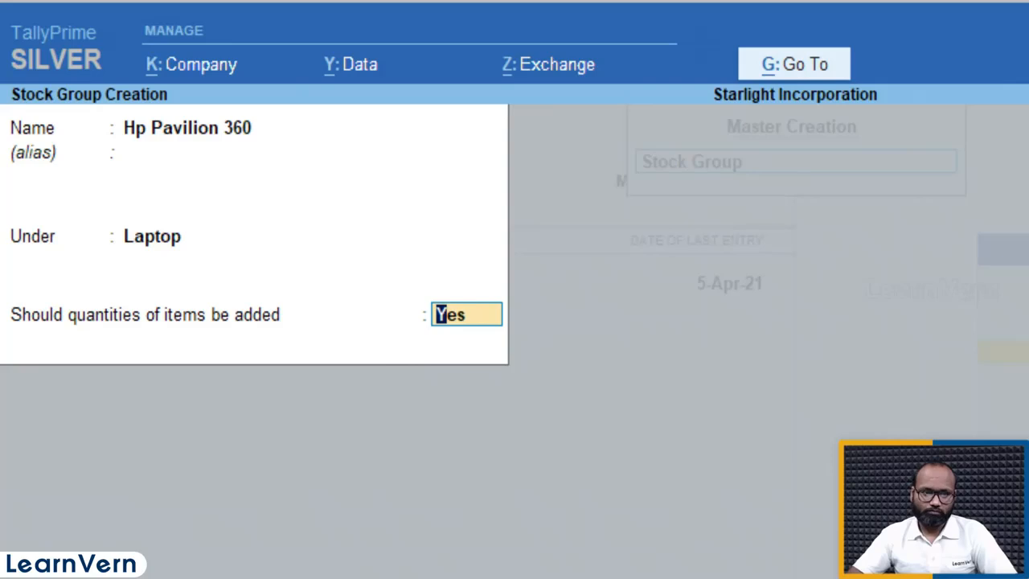
key(Return)
key(Return)
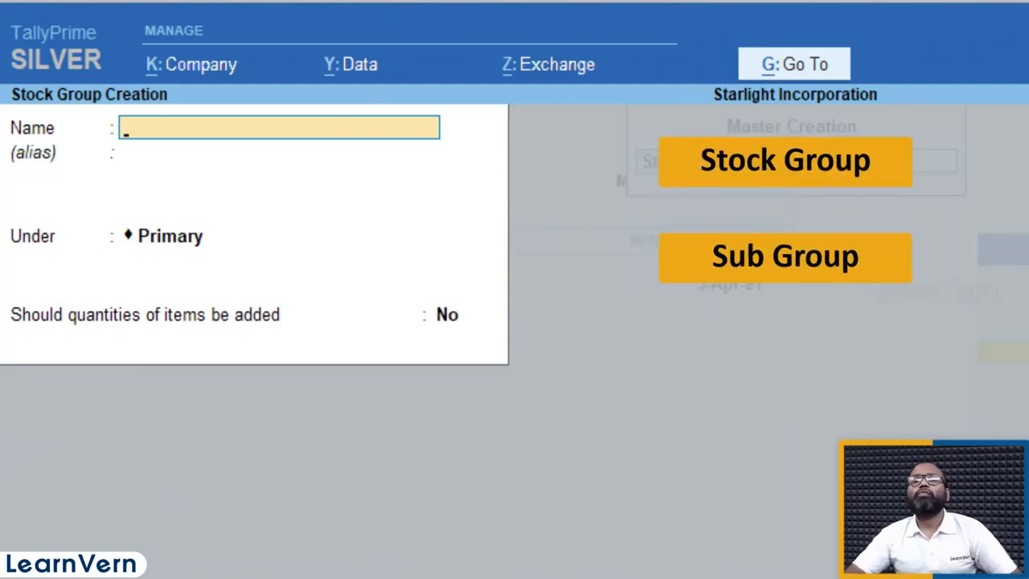
Leave stock group creation and move to Stock Item in the list of masters
key(Escape)
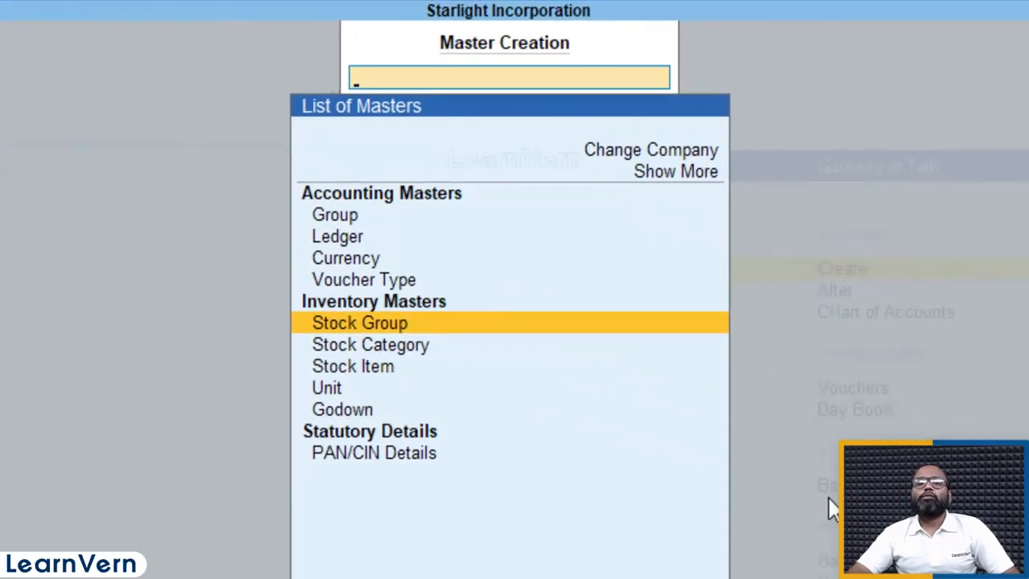
key(Down)
key(Down)
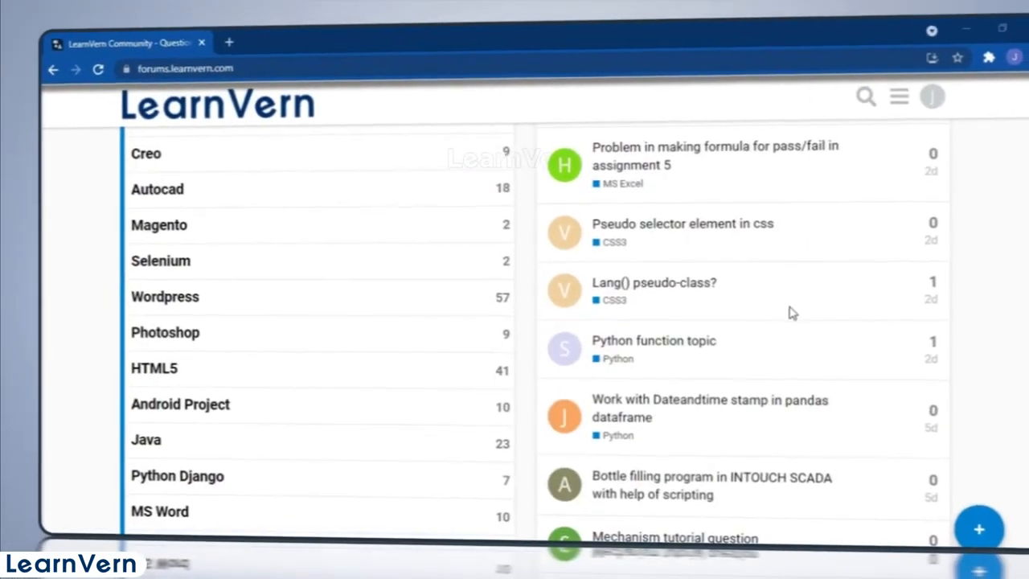
Switch to the LearnVern forum in the browser, browse the HTML5 category and open its "Logo or heading" topic
click(185, 368)
scroll(241, 378, down, 3)
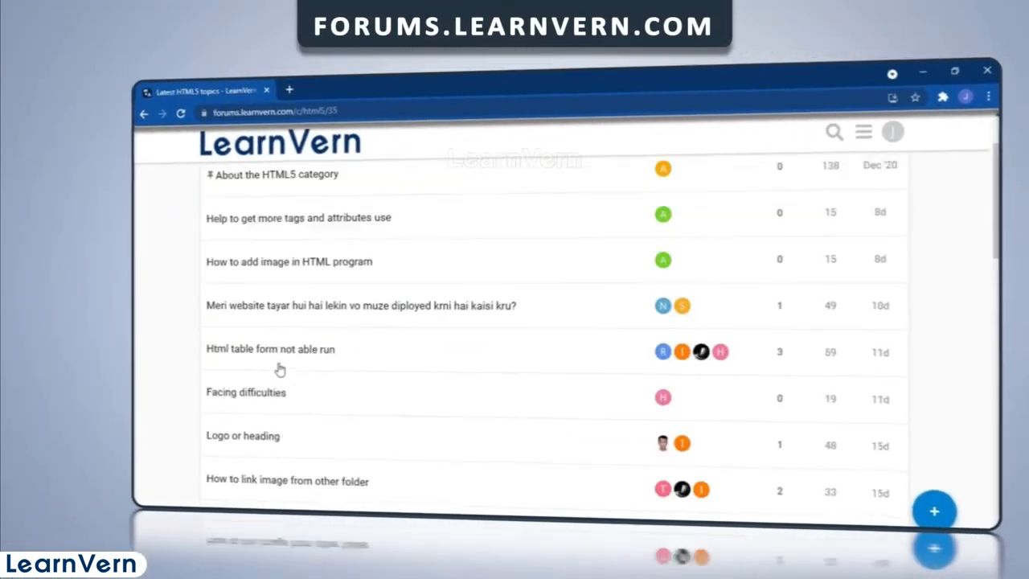
click(292, 392)
scroll(294, 399, down, 5)
scroll(295, 400, down, 2)
click(294, 393)
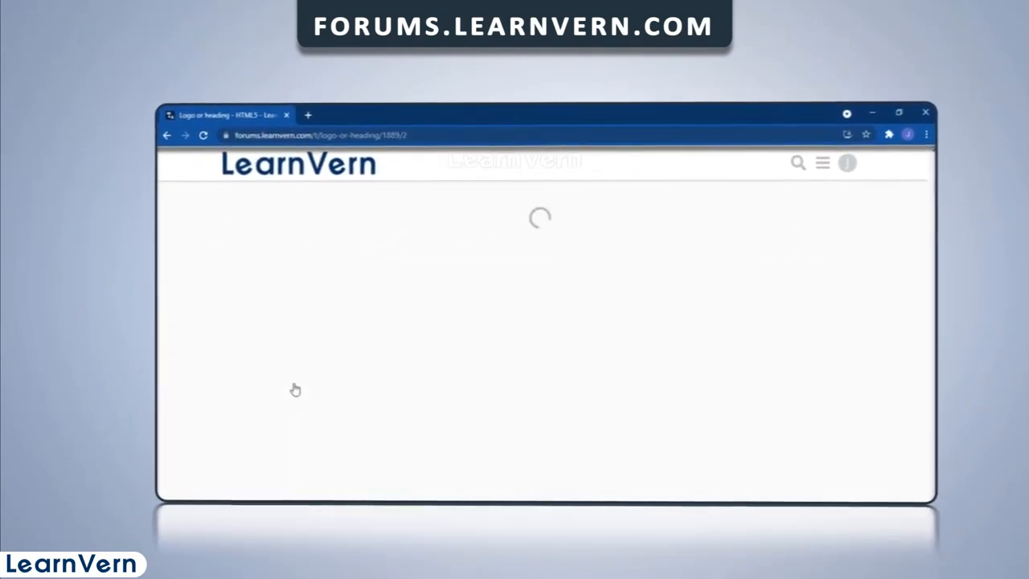